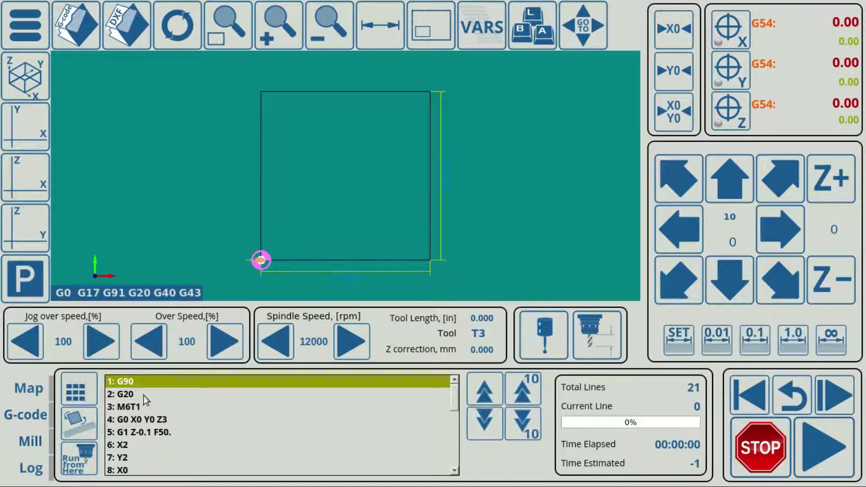
Step: Look through the loaded G-code, jog the X axis in the positive direction, and bring it back to zero
scroll(145, 400, down, 5)
scroll(145, 400, up, 5)
click(784, 234)
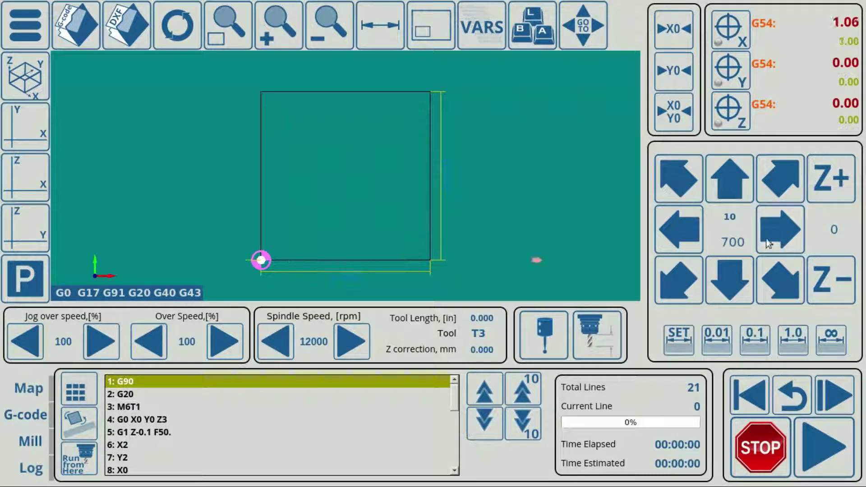
click(667, 230)
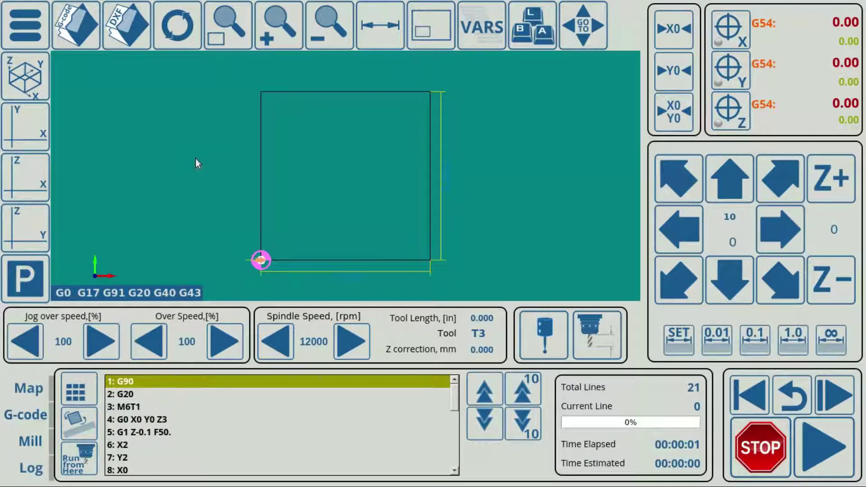
Step: Open the EST procedure source in the Hardware PLC section of the CNC settings
click(32, 32)
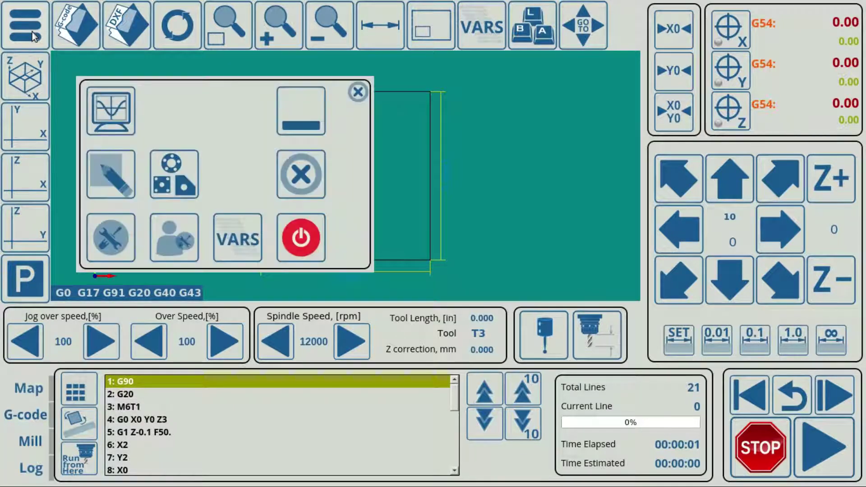
click(110, 242)
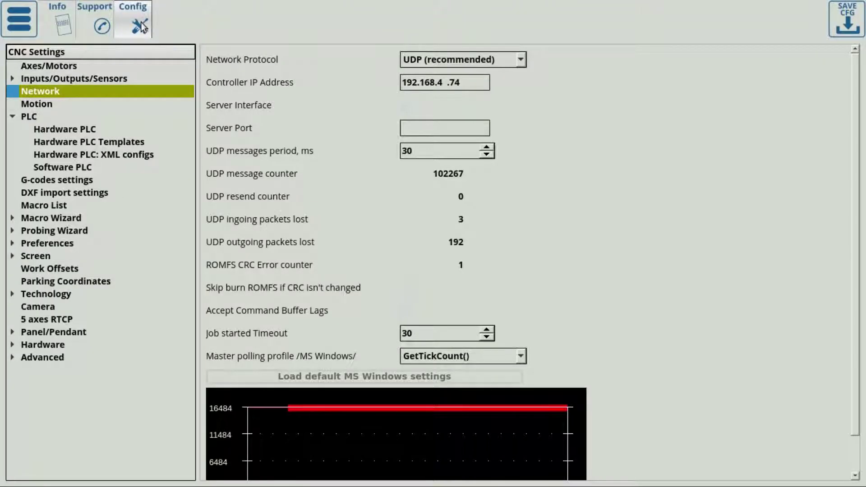
click(32, 116)
click(55, 130)
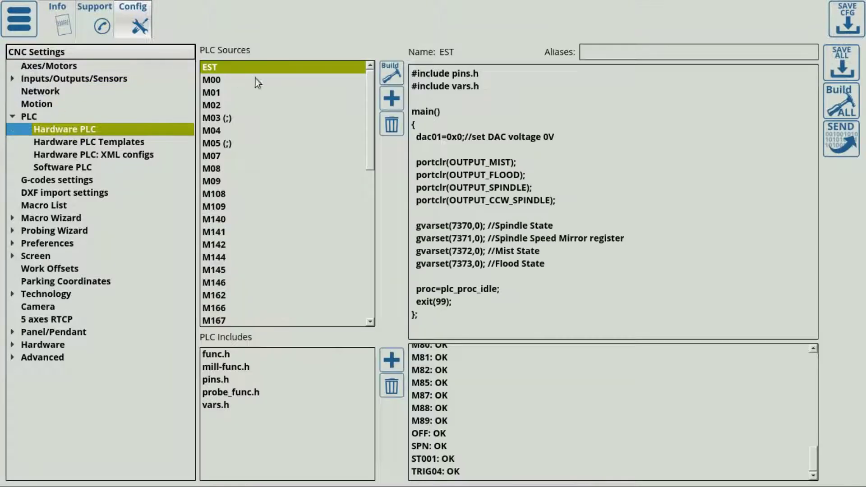
click(218, 71)
Step: Examine the EST code, focusing on the dac01 voltage line and the portclr lines for mist, flood and spindle outputs
drag(437, 322, 400, 70)
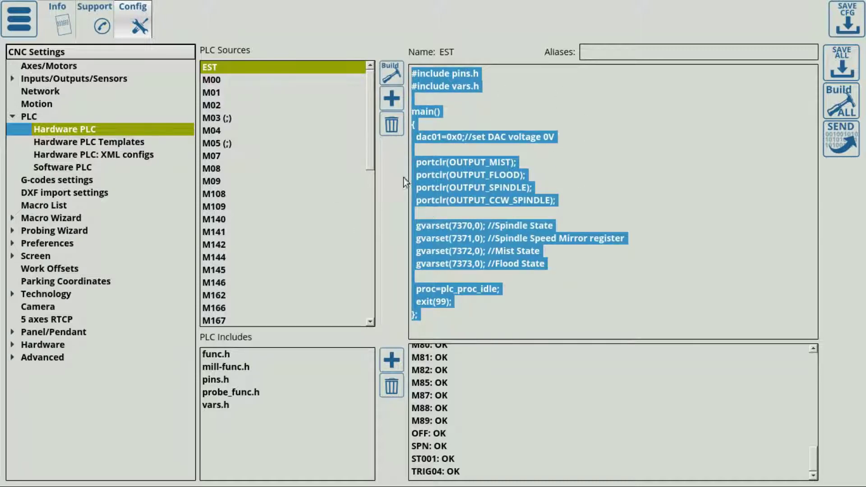
click(458, 198)
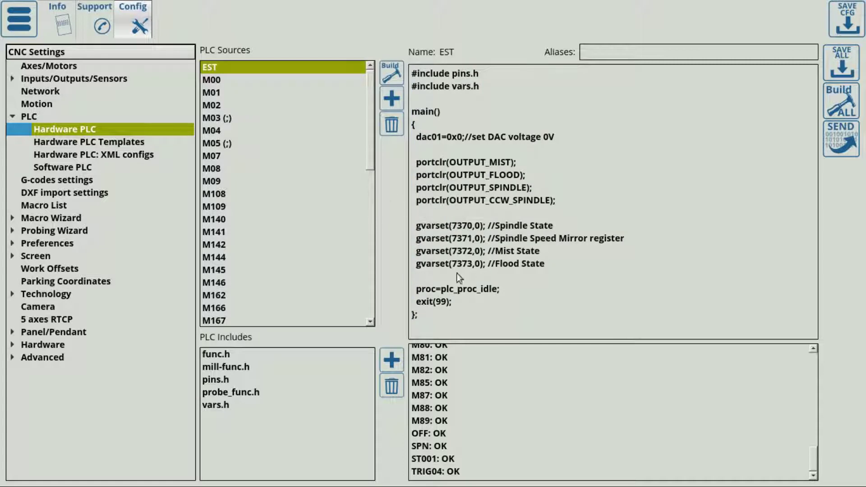
drag(456, 273, 397, 144)
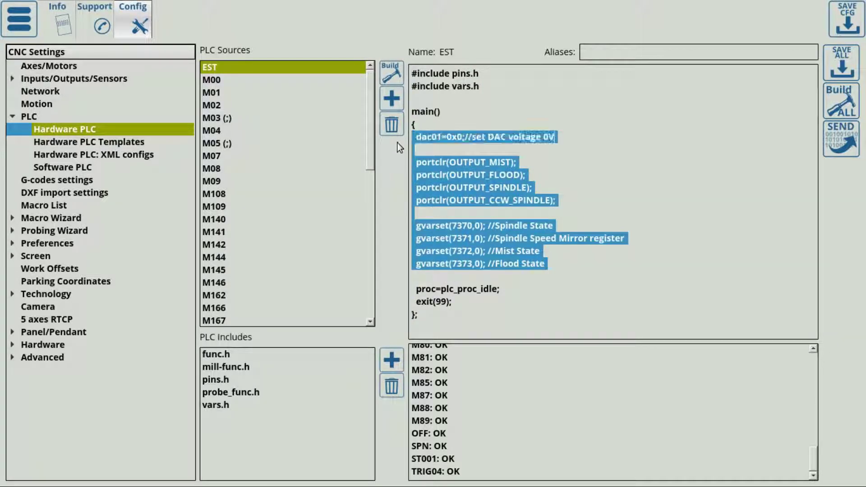
click(480, 160)
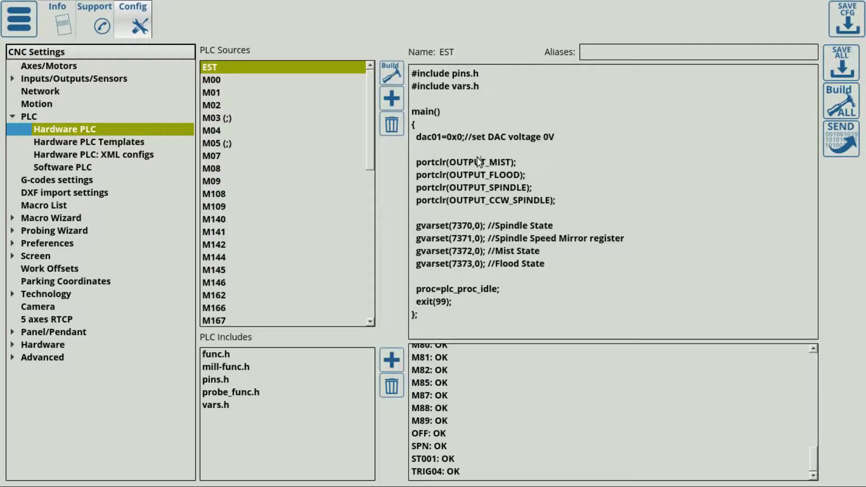
click(413, 138)
drag(414, 138, 547, 137)
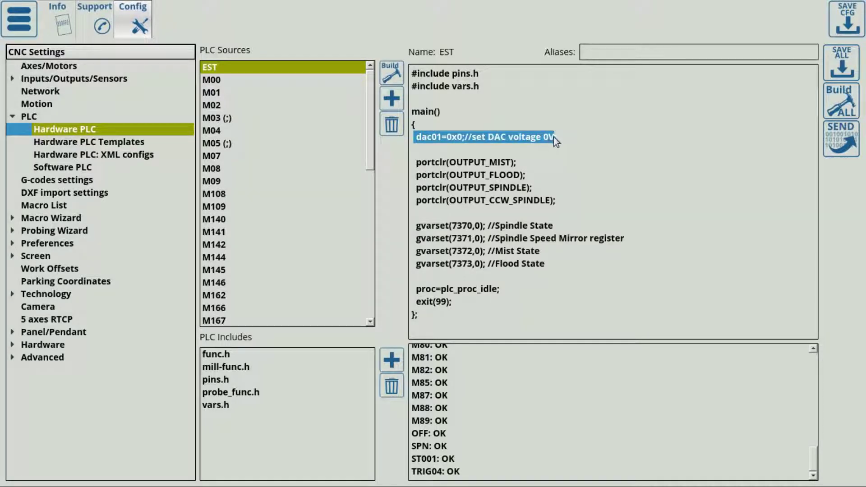
drag(415, 163, 564, 201)
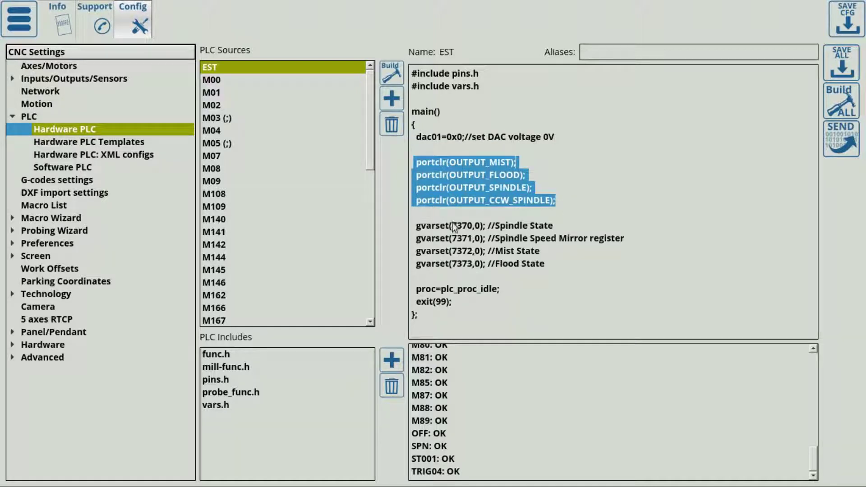
click(533, 188)
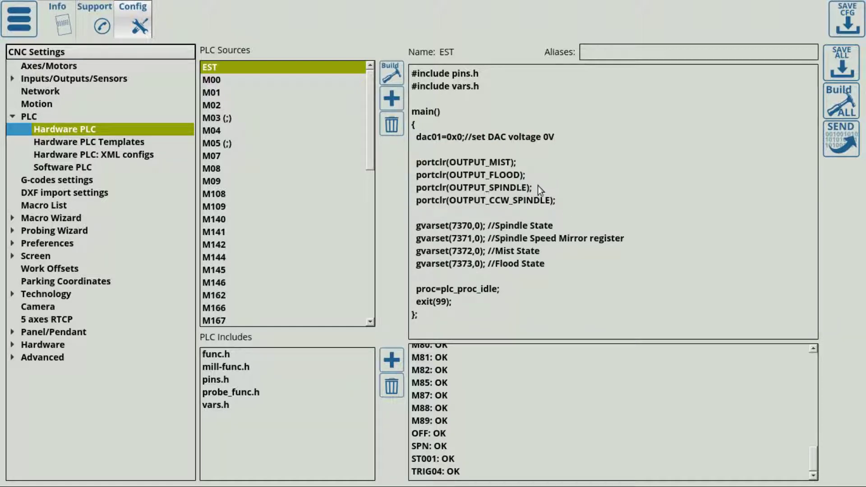
triple_click(536, 186)
click(572, 201)
drag(573, 201, 431, 191)
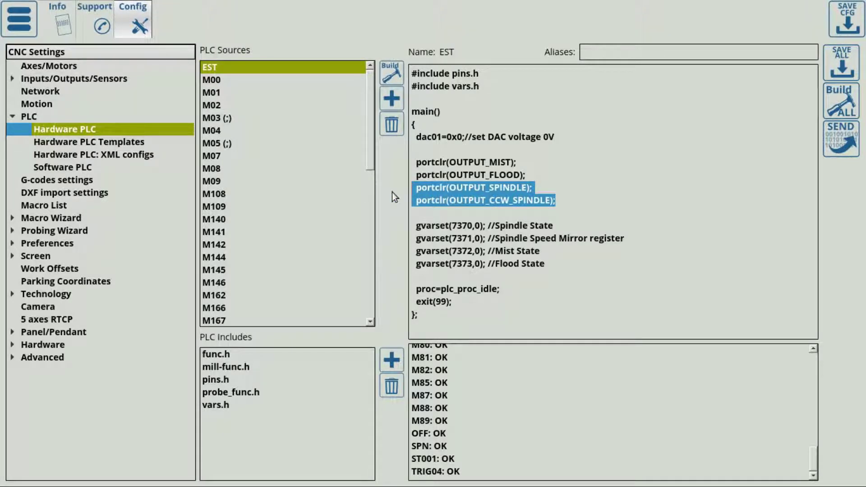
Step: Examine the gvarset state registers 7370 to 7373, the plc_proc_idle assignment and the spindle output name in the EST code
drag(414, 225, 643, 266)
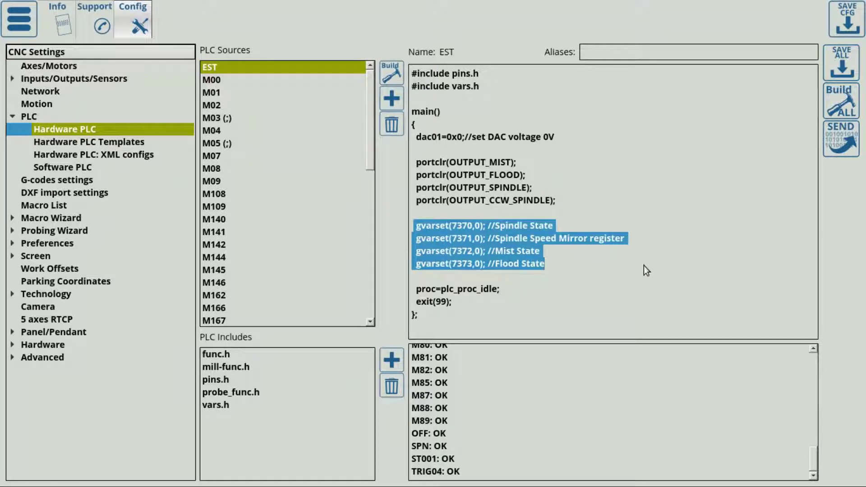
click(471, 263)
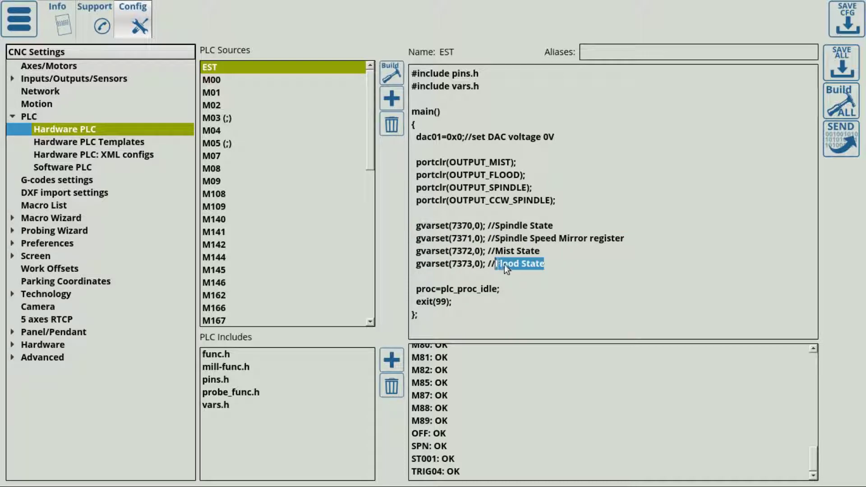
click(473, 264)
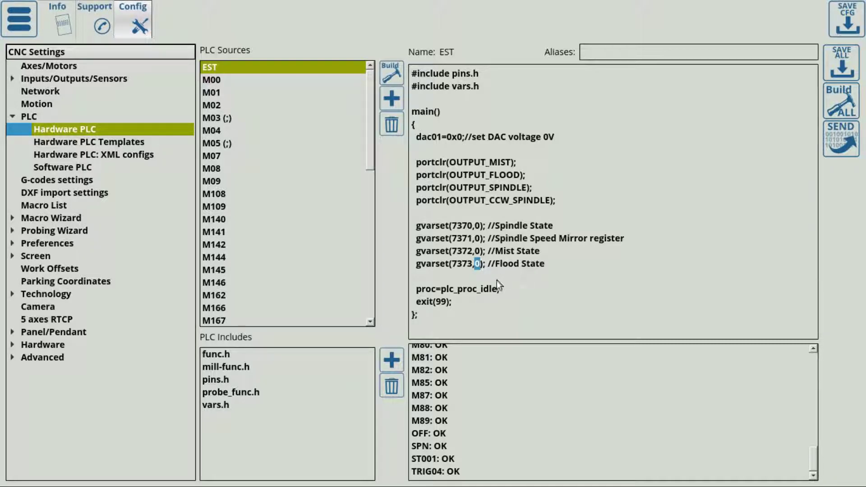
drag(512, 289, 407, 279)
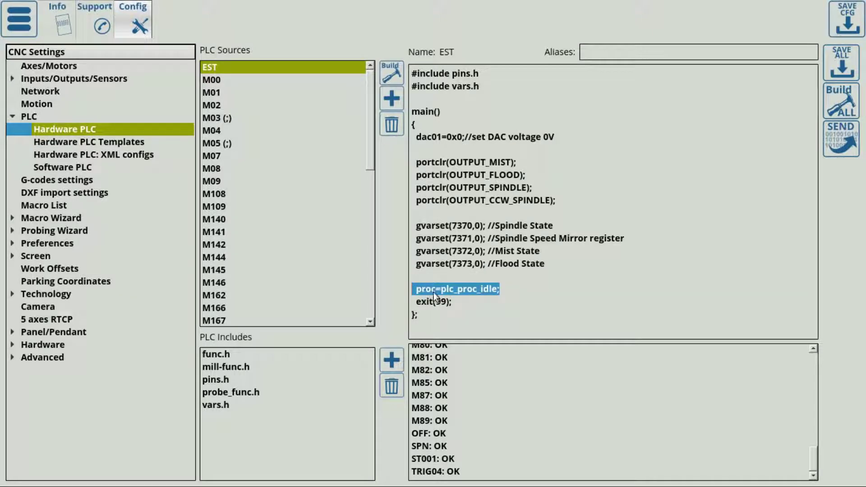
click(513, 288)
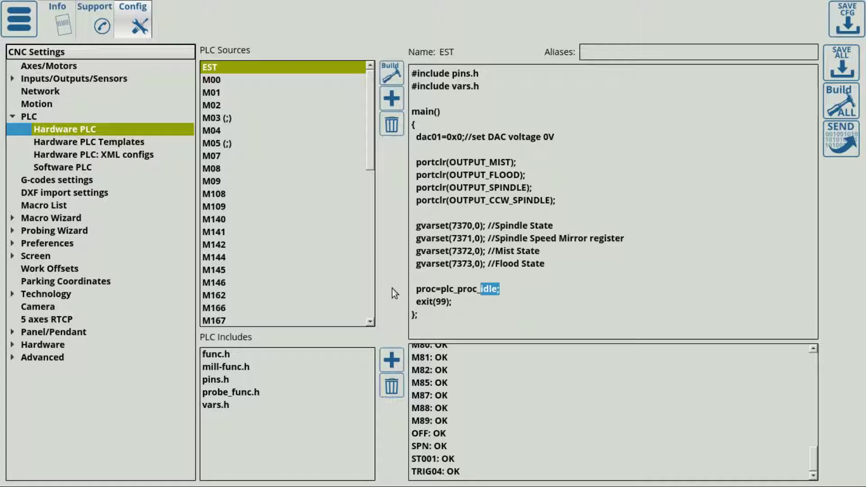
click(505, 291)
drag(512, 291, 368, 137)
drag(449, 188, 509, 192)
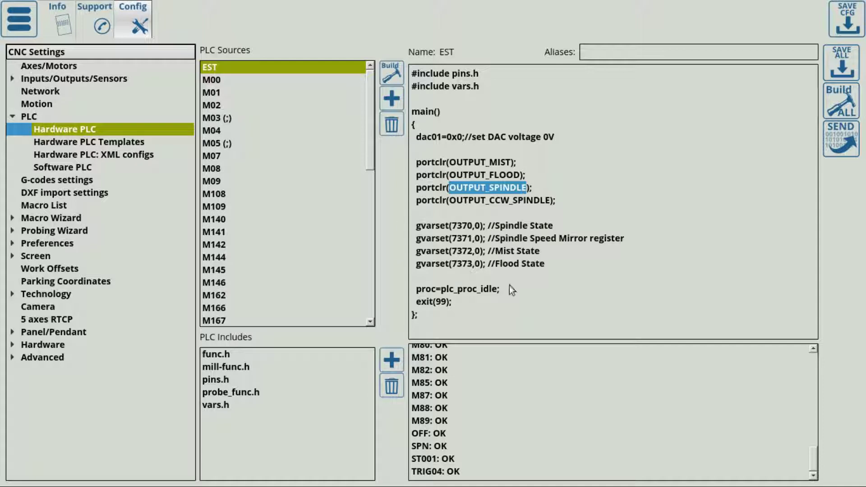
drag(552, 263, 517, 265)
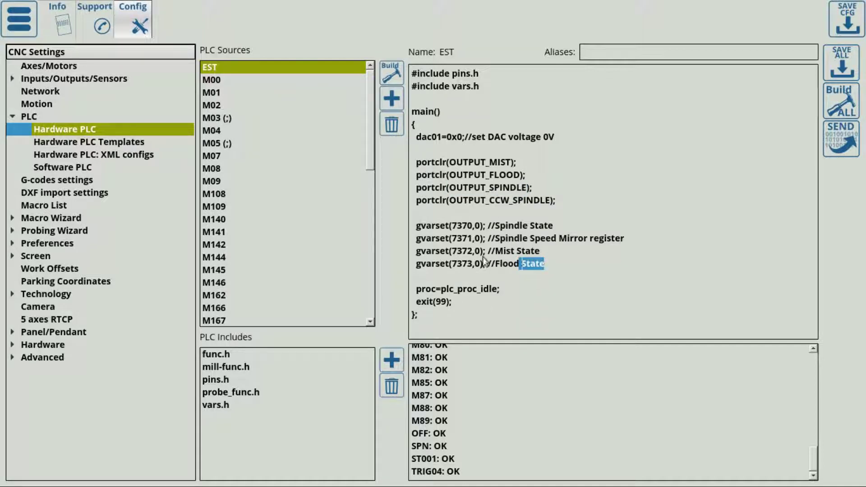
Step: Add the line portclr(7); below the OUTPUT_CCW_SPINDLE line in the EST source and send the PLC code to the controller
click(561, 201)
key(Return)
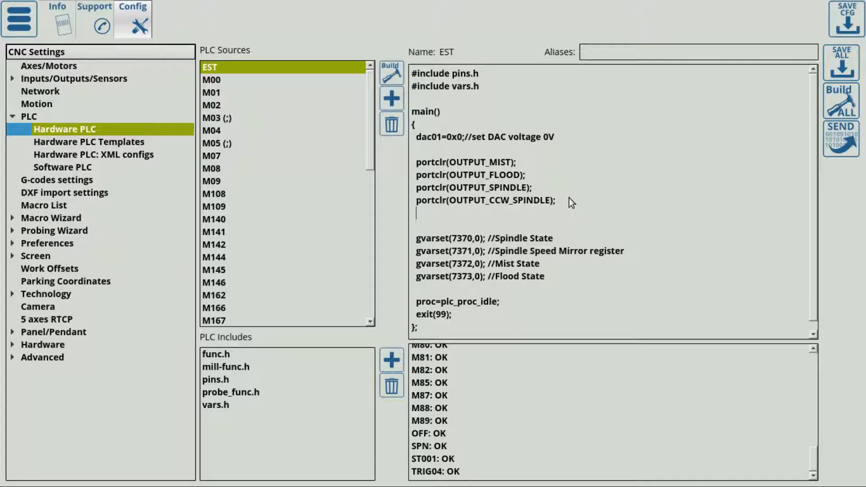
text(portclr(7);)
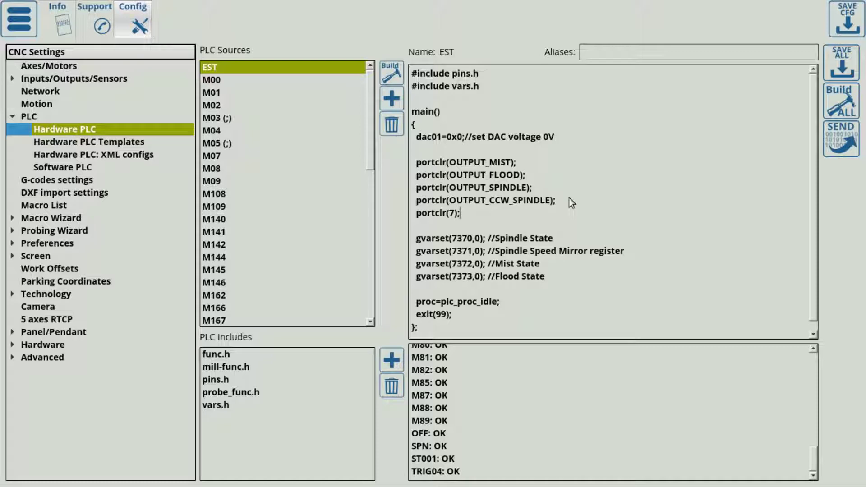
double_click(451, 213)
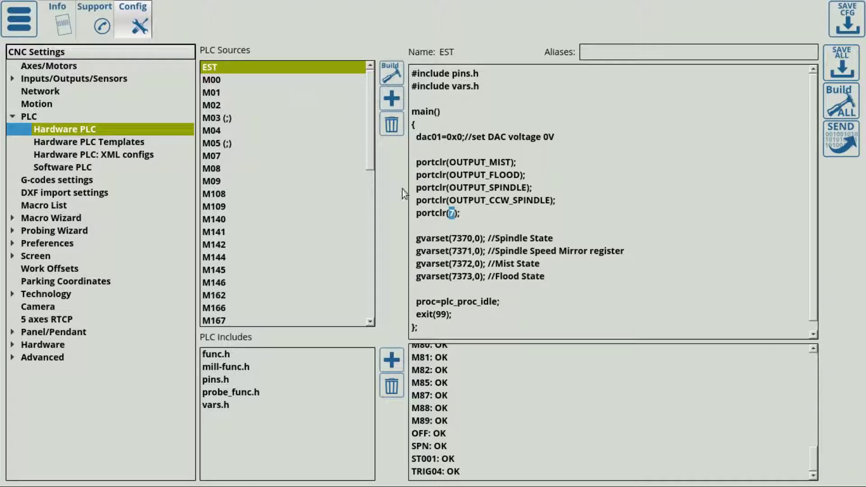
click(431, 216)
drag(410, 160, 563, 202)
drag(459, 212, 420, 213)
click(460, 213)
click(840, 149)
Step: Review the Emergency Button alarm settings and check the binary inputs on the diagnostics screen before returning to the alarms
click(67, 77)
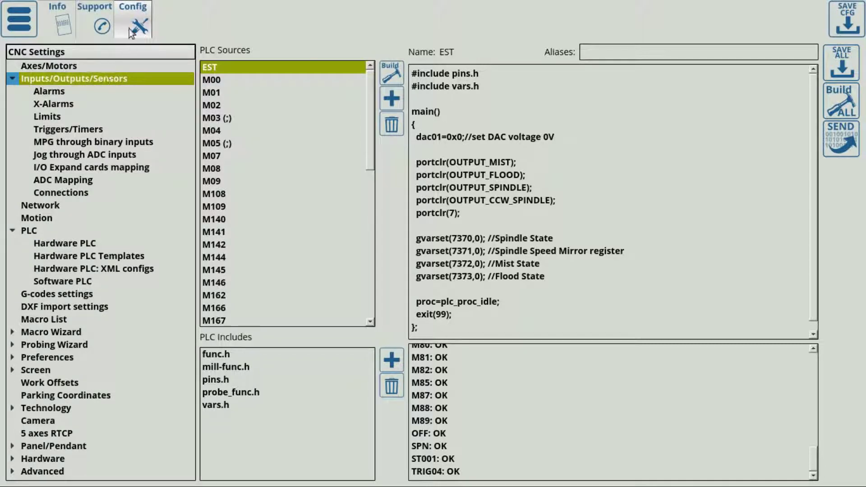
click(50, 90)
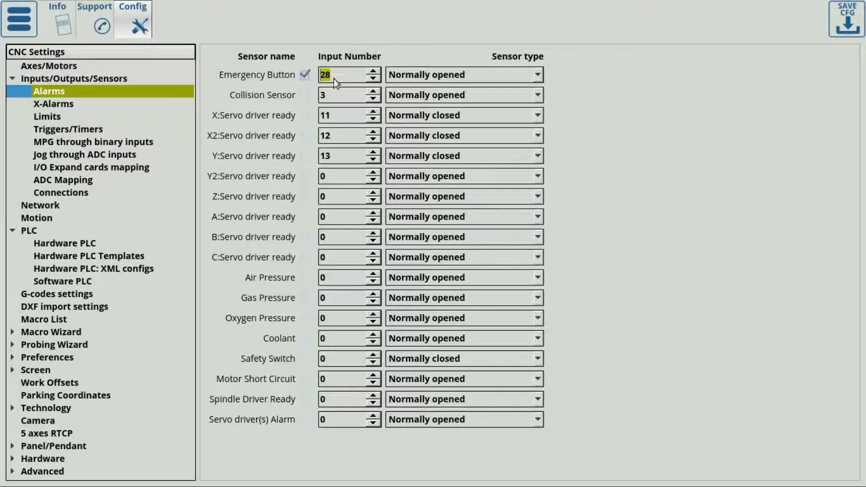
click(20, 21)
click(100, 99)
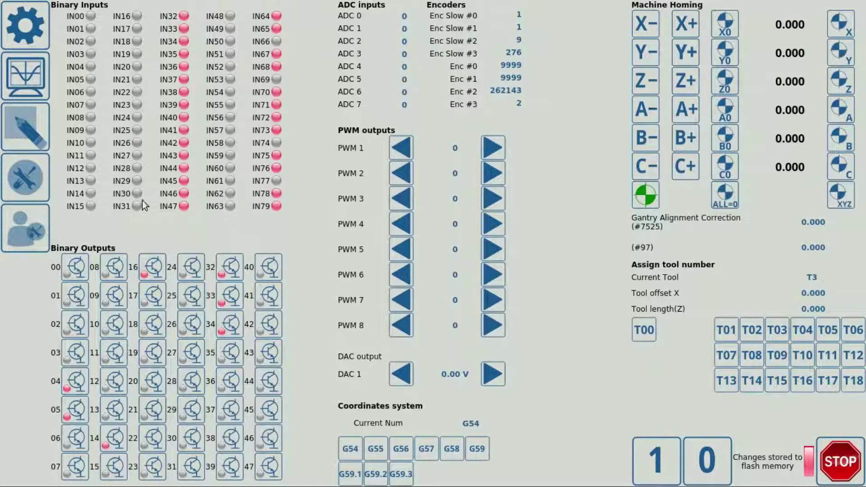
click(23, 31)
click(105, 225)
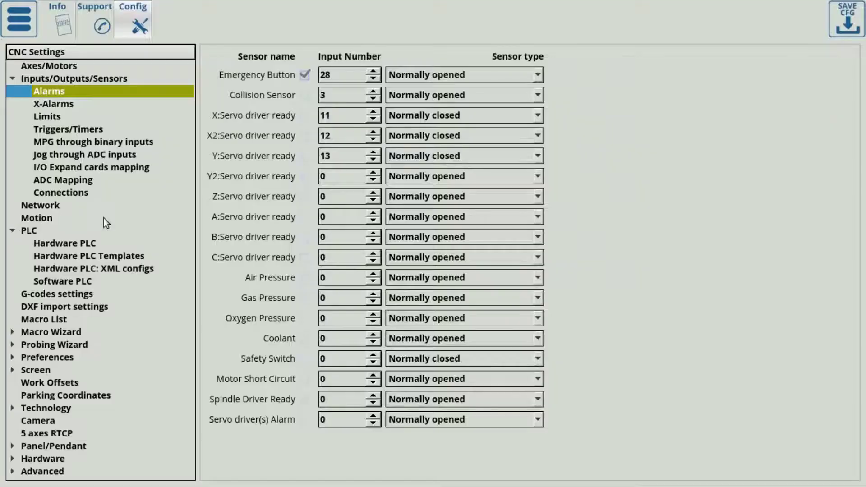
Step: Look at the Emergency Button's sensor type options, keep Normally opened, and check the binary inputs on the diagnostics screen again
click(458, 74)
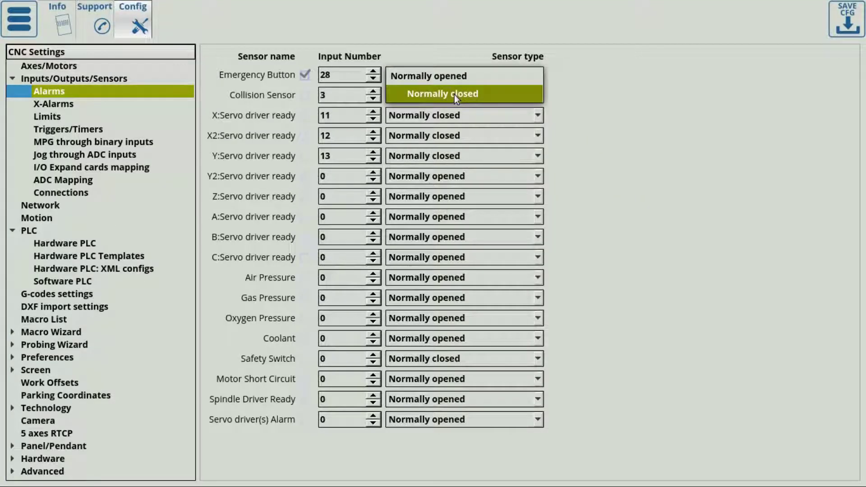
click(453, 77)
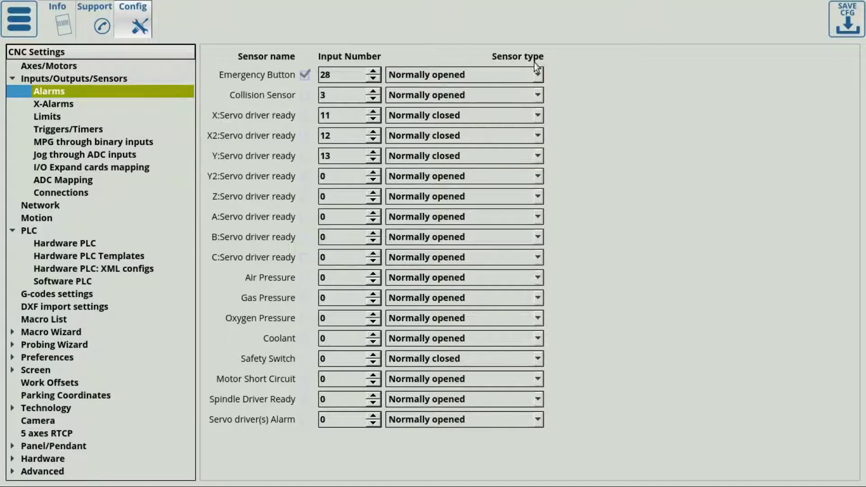
click(30, 18)
click(113, 105)
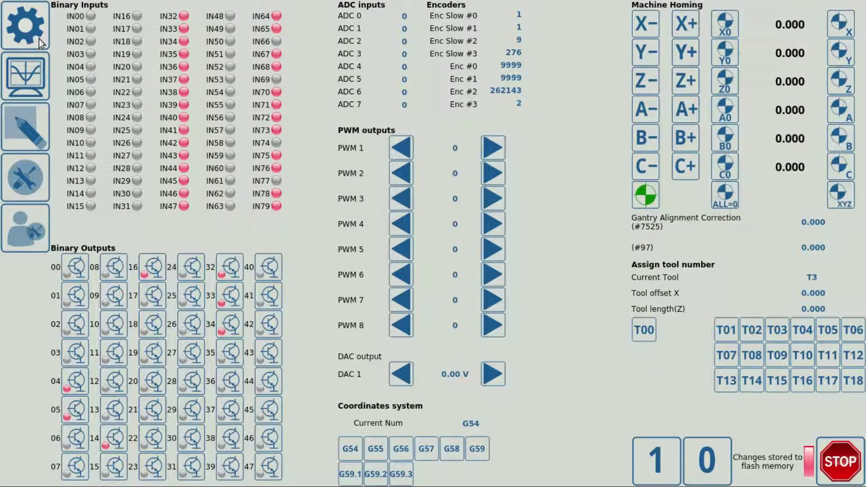
Step: View the input bits inversion in the Common Hardware Settings, then leave the CNC settings
click(25, 25)
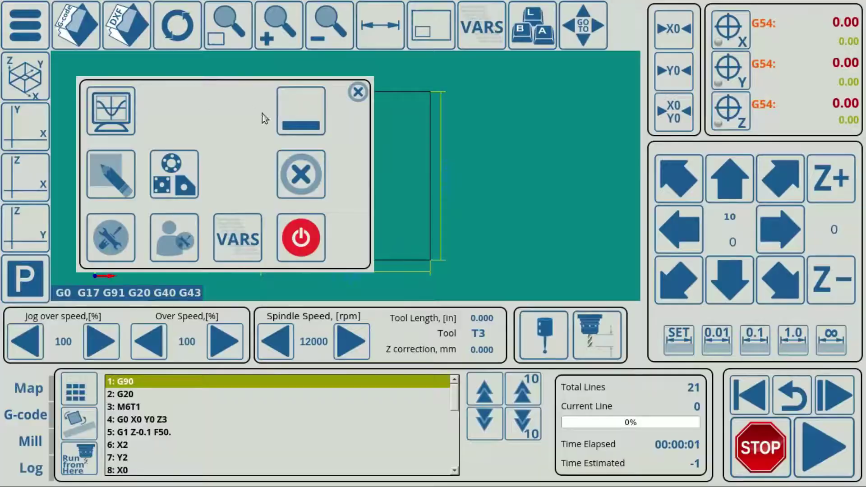
click(122, 231)
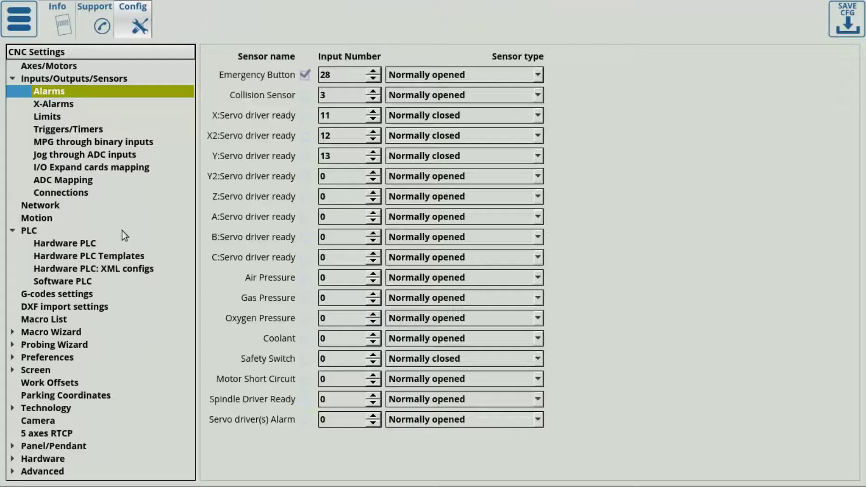
click(40, 459)
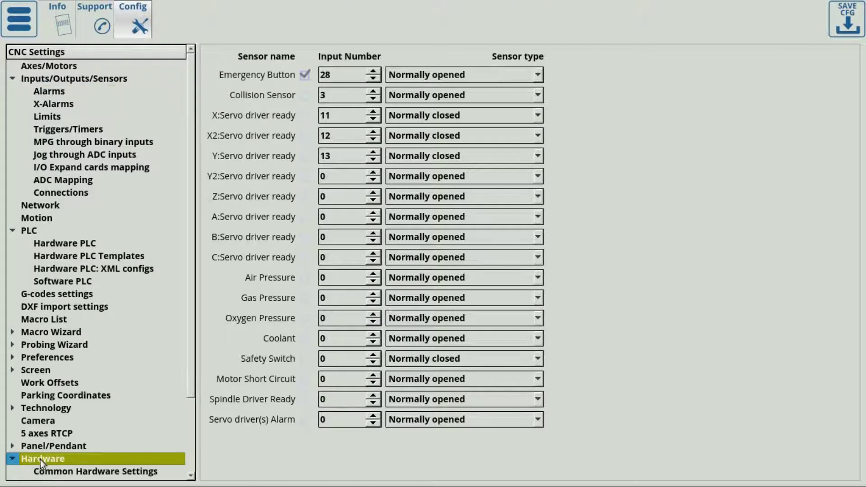
click(64, 470)
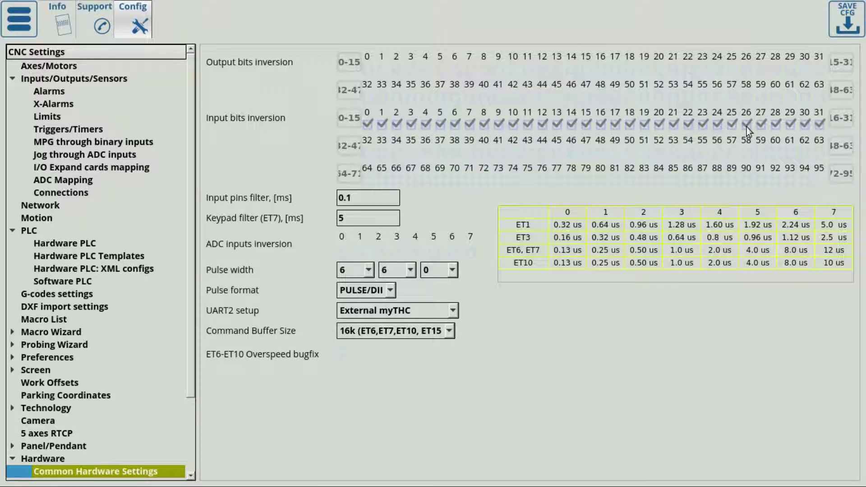
click(19, 19)
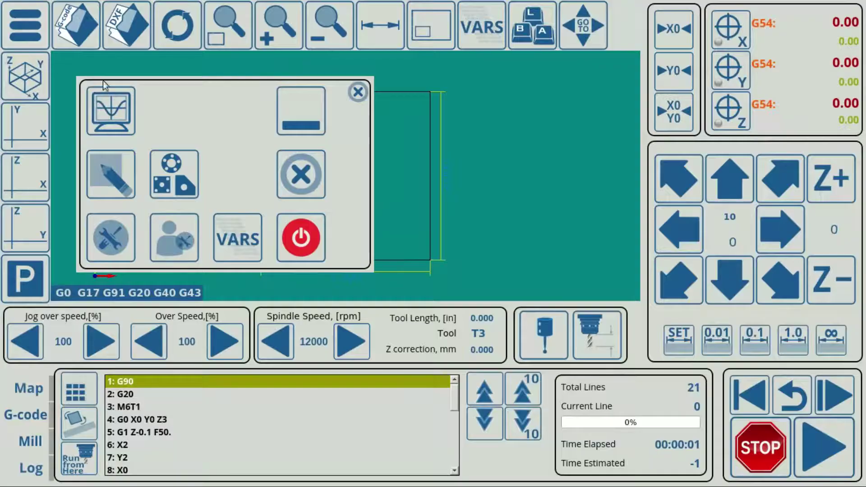
Step: Check the binary inputs on the diagnostics screen, then review the Emergency Button entry in the Alarms settings
click(111, 124)
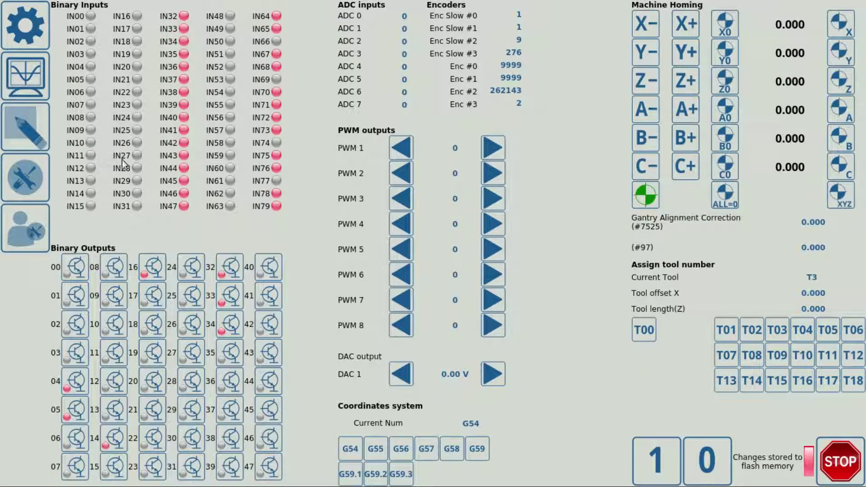
click(24, 31)
click(116, 235)
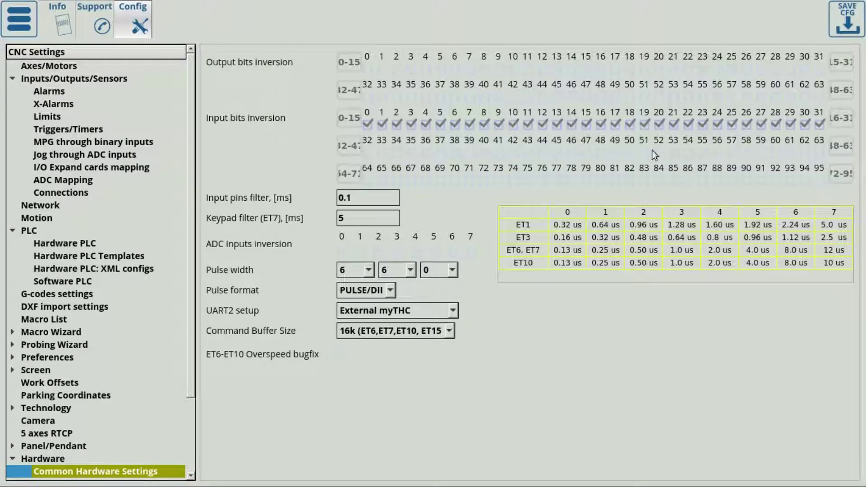
click(49, 92)
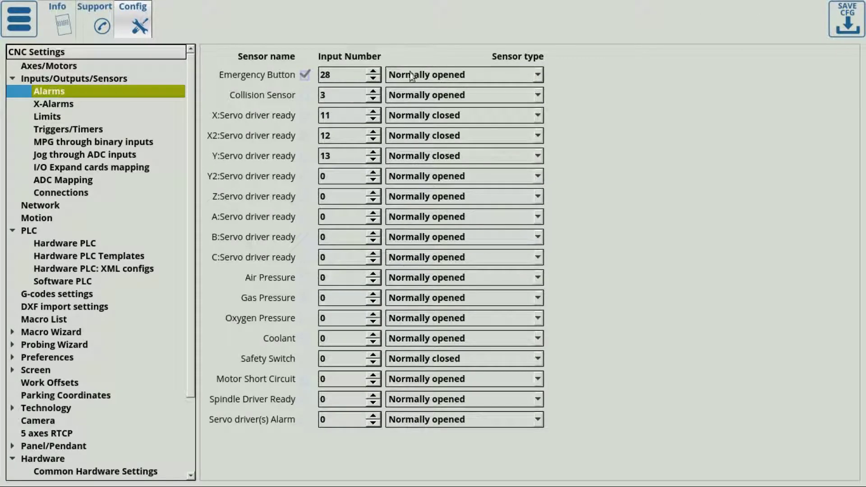
Step: Save the CNC configuration, return to the main screen and rewind the G-code program to its start
click(847, 19)
click(20, 23)
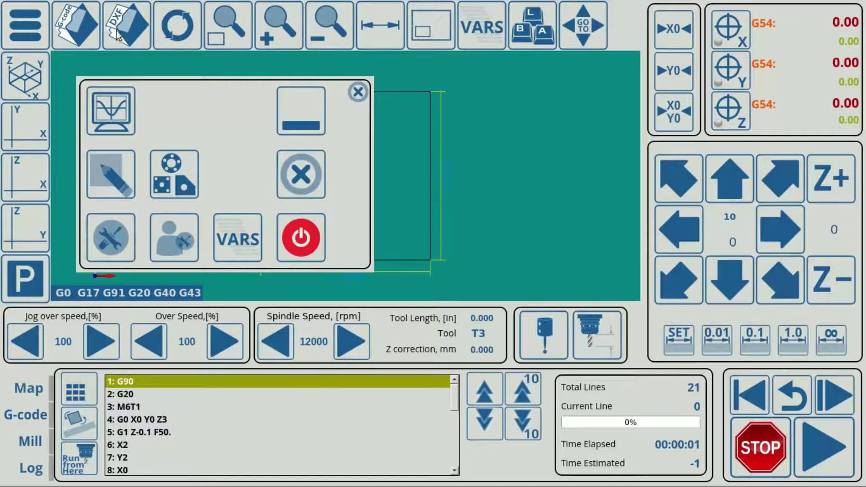
click(358, 92)
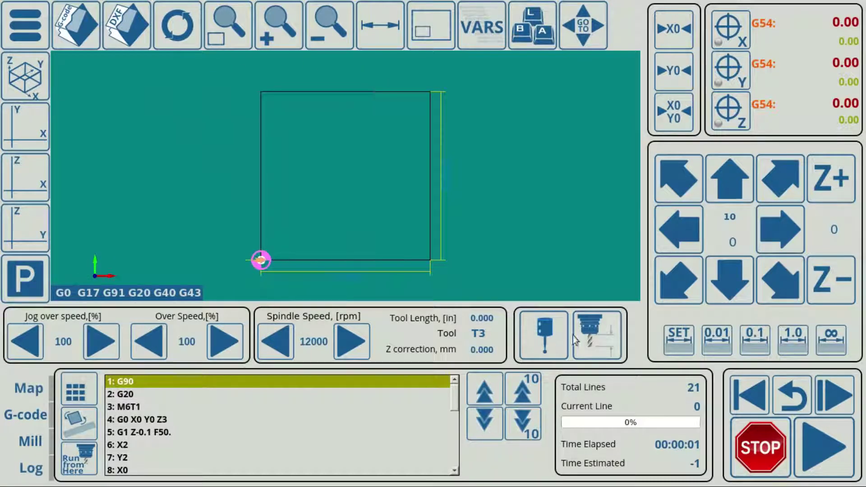
click(750, 402)
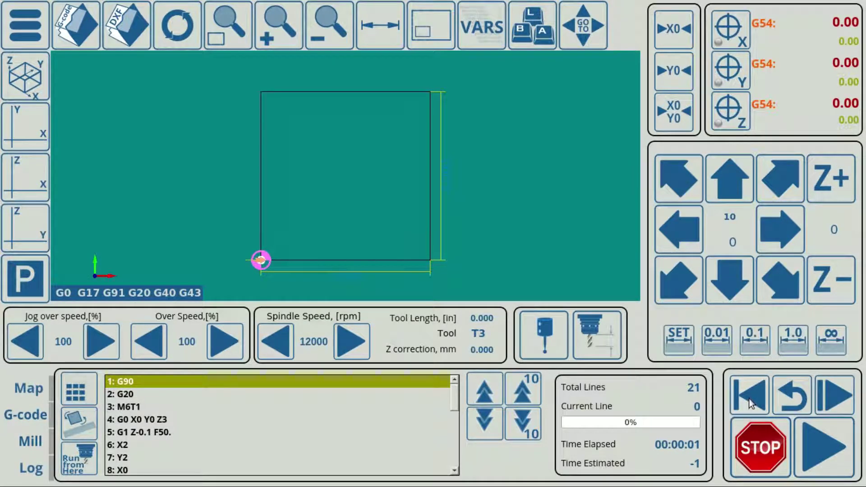
Step: Turn on binary output 07 on the diagnostics screen and start the G-code program from the main screen
click(40, 35)
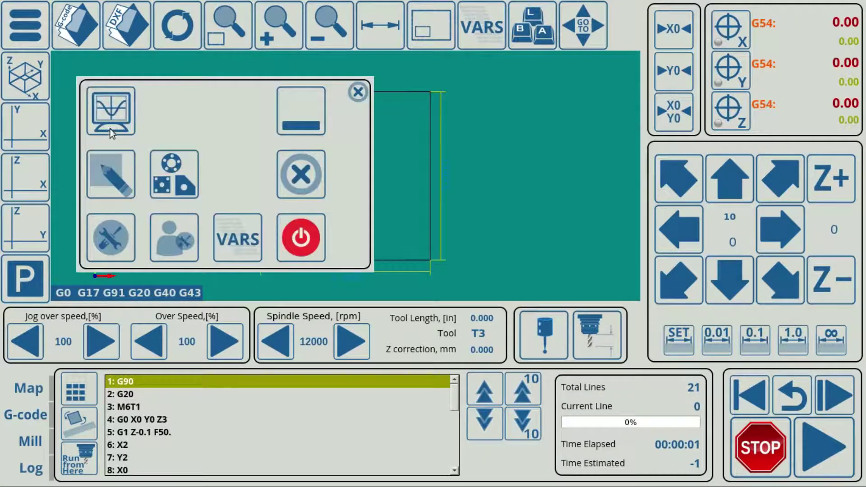
click(111, 111)
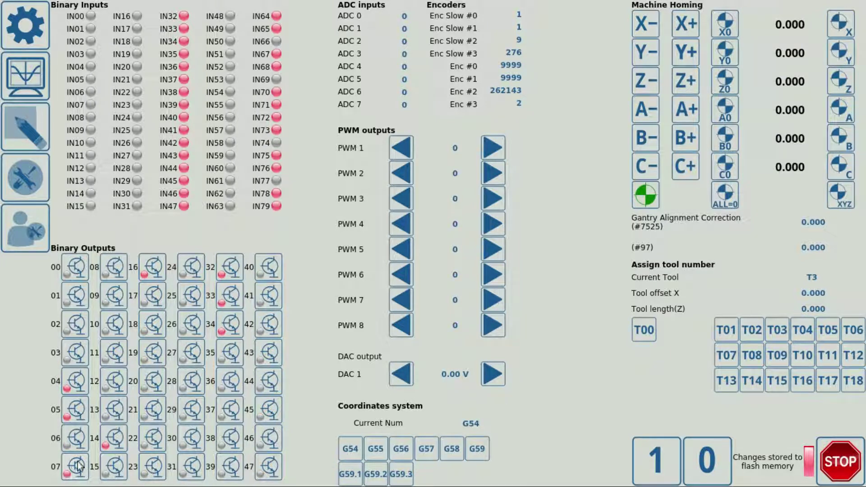
click(64, 470)
click(23, 35)
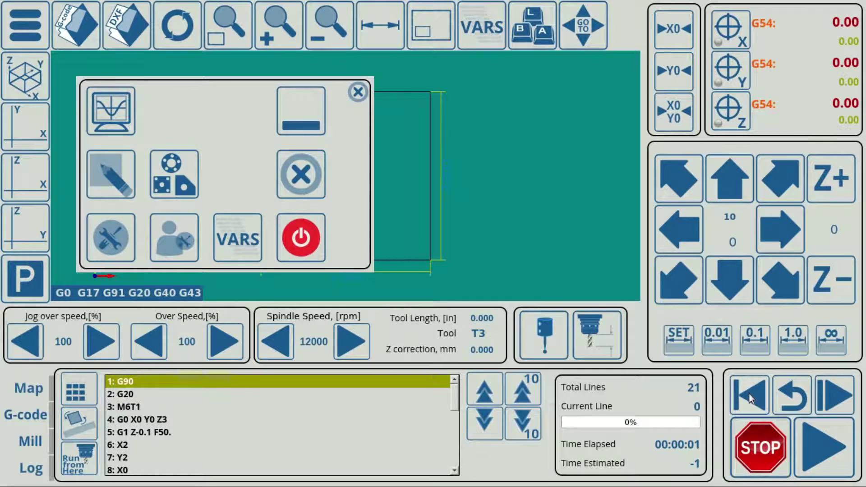
click(357, 92)
click(810, 442)
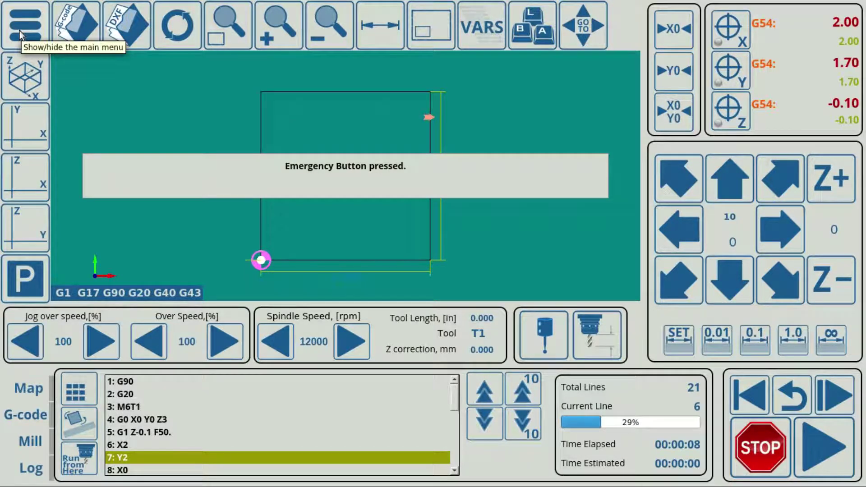
Step: Check the state of binary output 07 on the diagnostics screen after the emergency stop
click(20, 31)
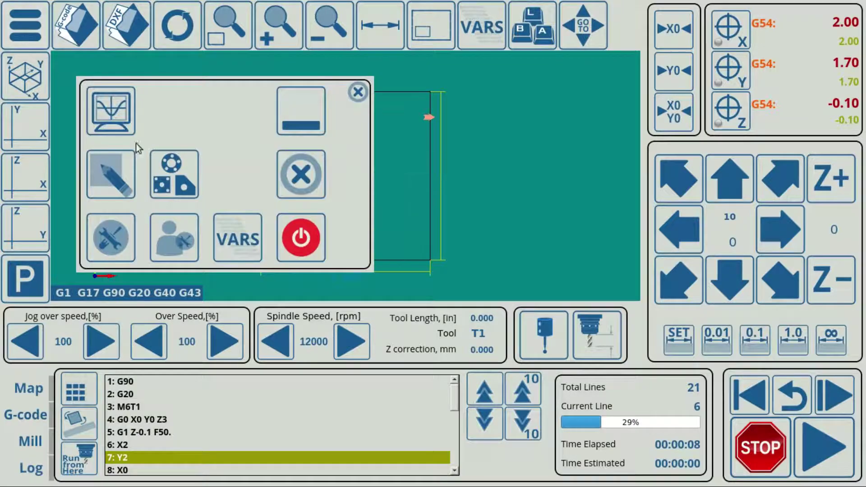
click(110, 117)
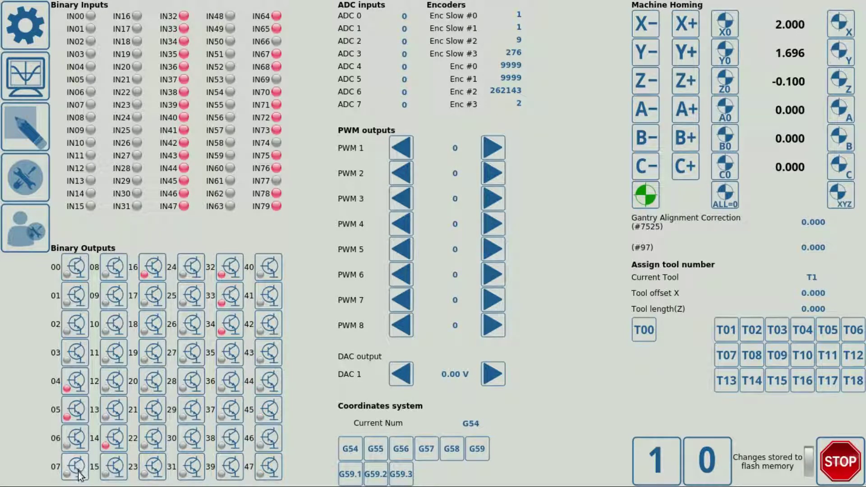
click(38, 62)
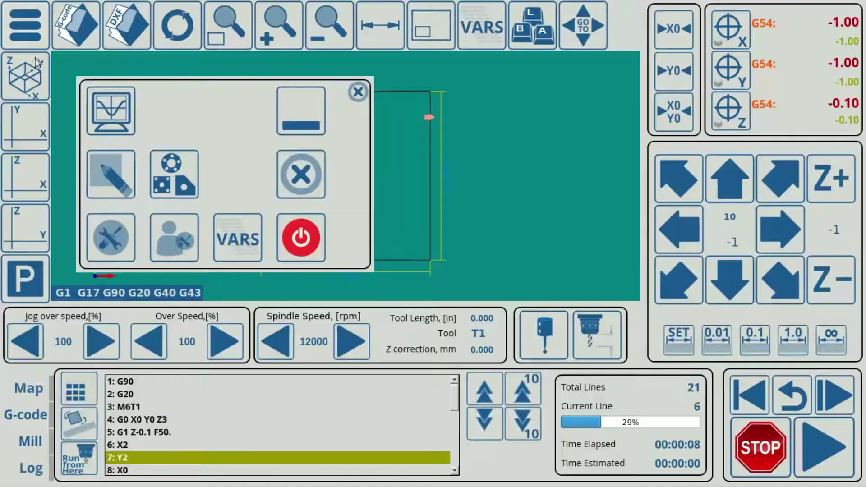
Step: Review the portclr output lines, including portclr(7);, in the EST source of the Hardware PLC settings
click(112, 239)
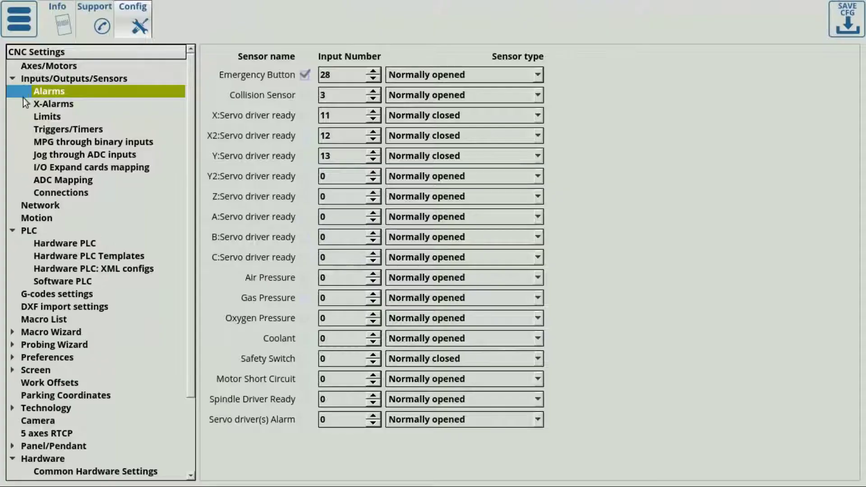
click(49, 243)
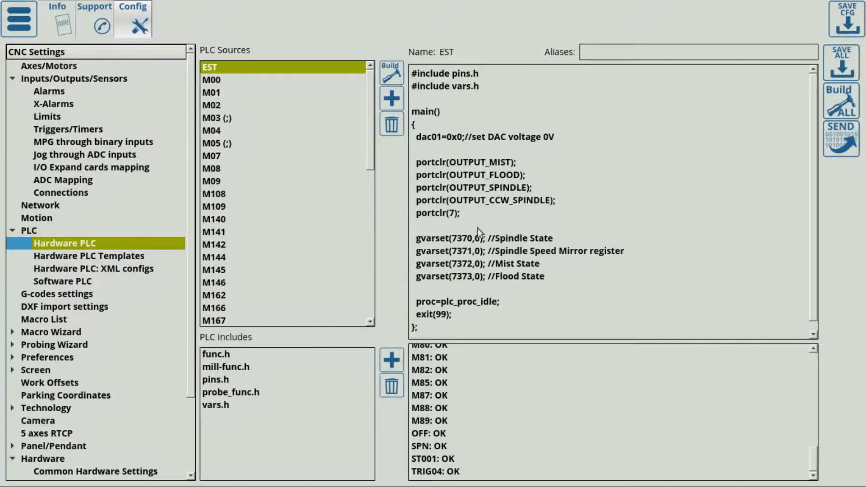
drag(431, 210, 388, 162)
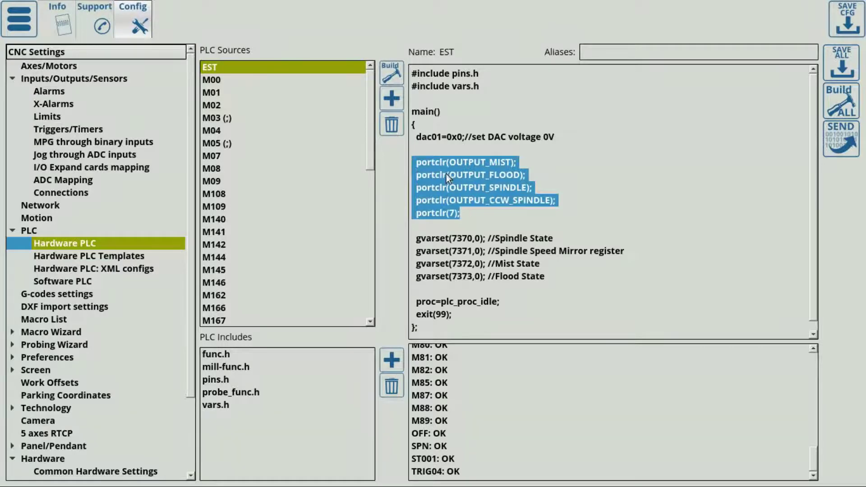
click(459, 214)
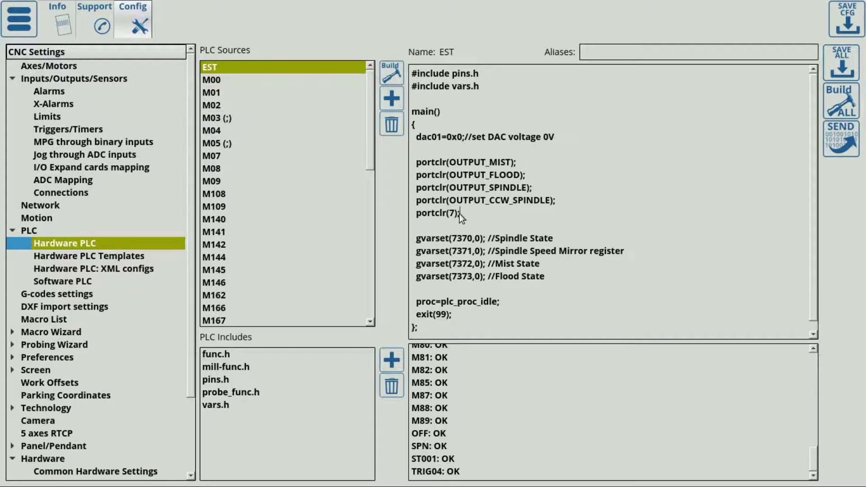
drag(459, 214, 405, 207)
click(465, 212)
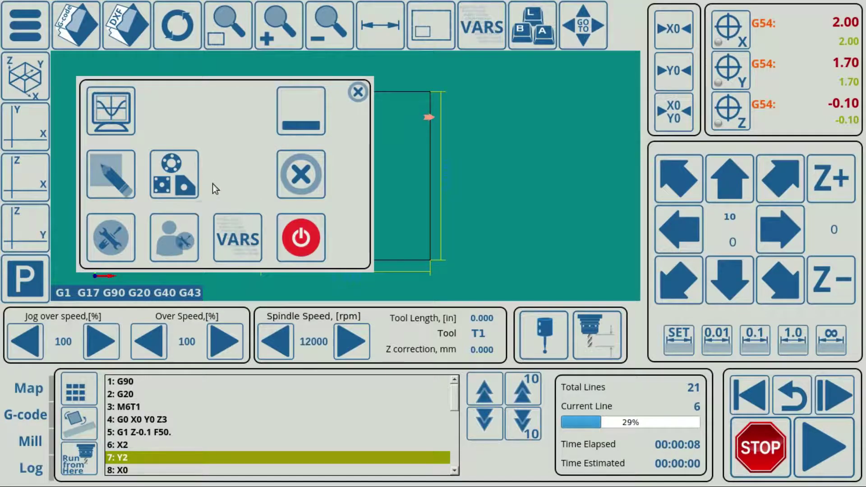
Step: Reopen the CNC settings, highlight the whole EST source code for review and return to the main screen
click(106, 234)
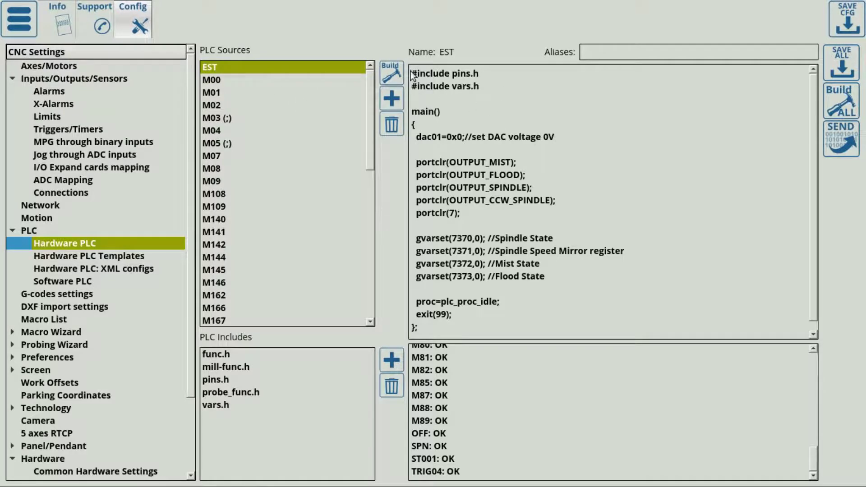
drag(410, 71, 526, 347)
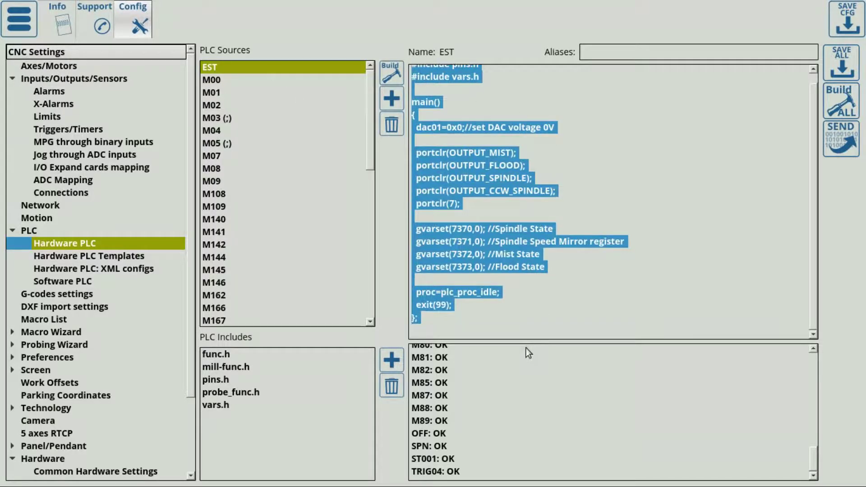
click(429, 321)
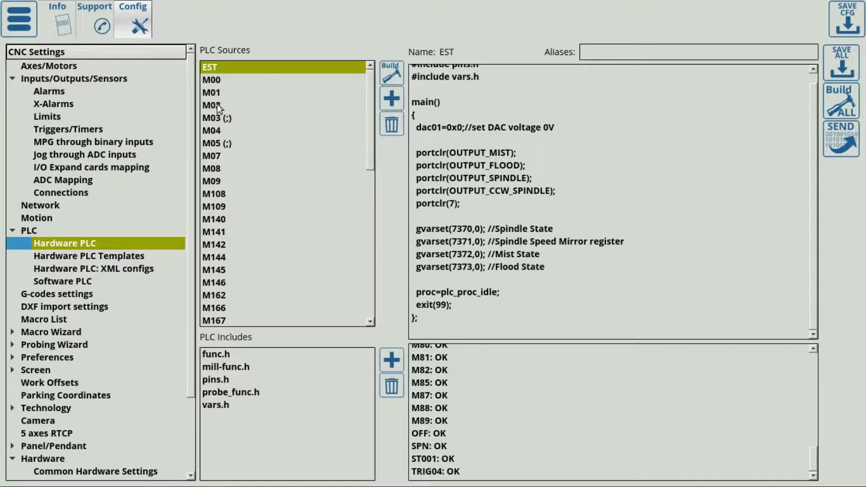
click(18, 21)
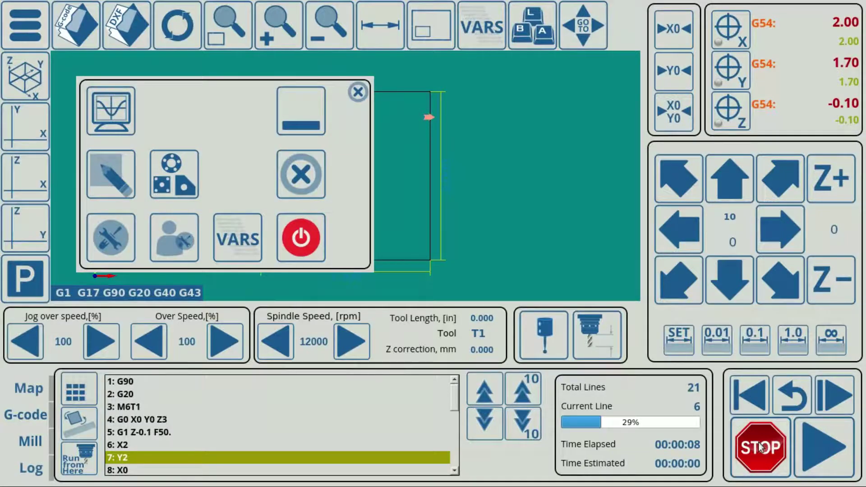
click(358, 92)
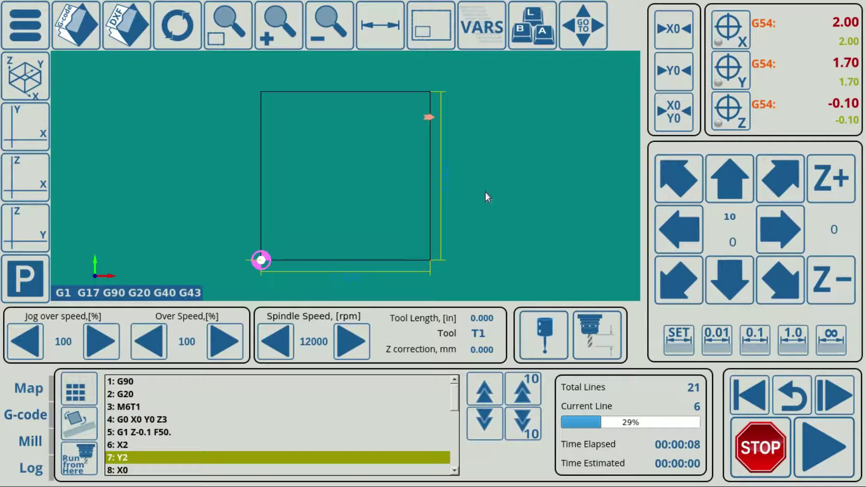
Step: Browse the Hardware PLC sources and view the code of M02 and OFF
click(23, 32)
click(89, 183)
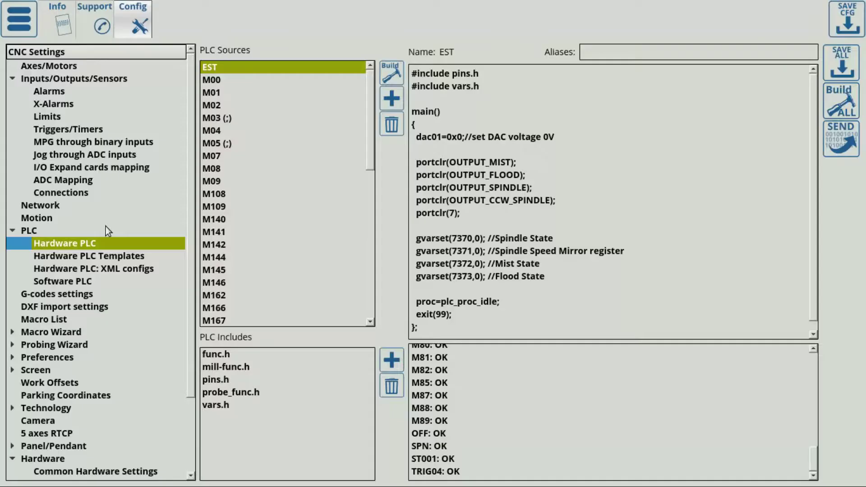
click(224, 105)
scroll(282, 236, down, 8)
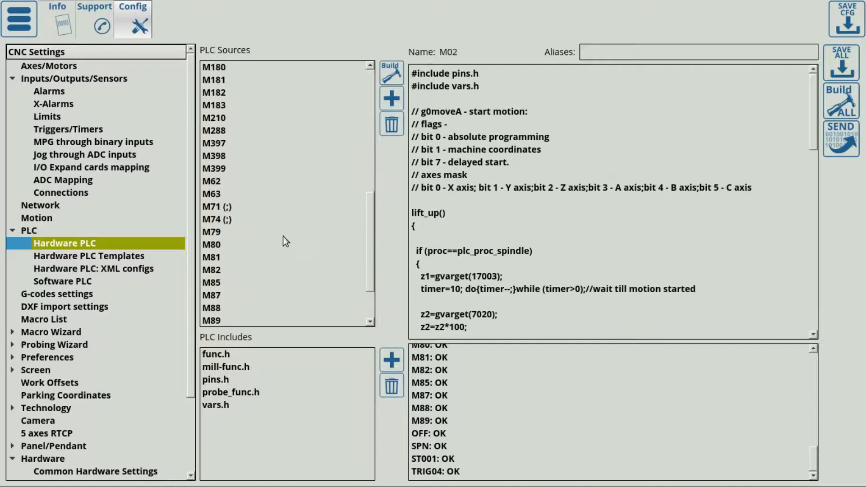
scroll(283, 237, down, 2)
click(220, 271)
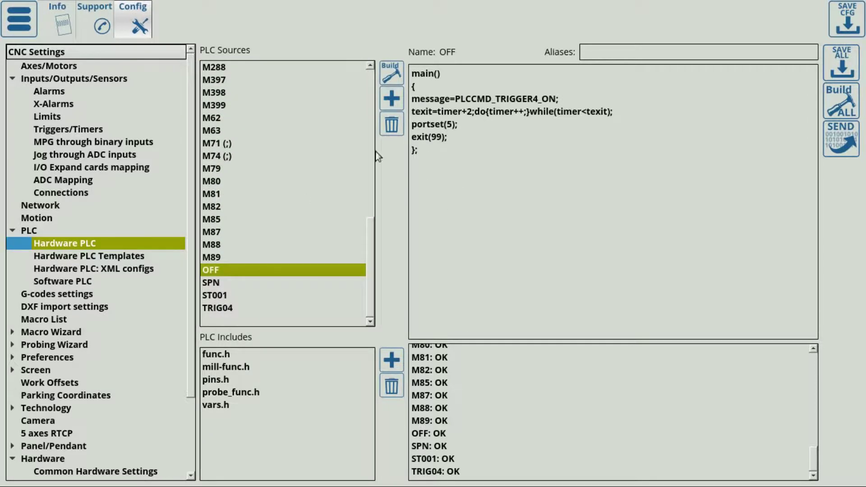
scroll(259, 172, up, 10)
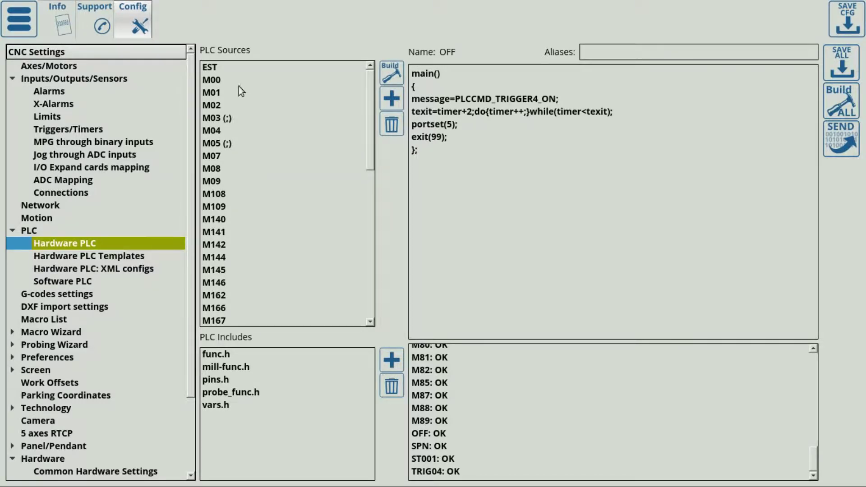
Step: Select the EST source again, highlight its full code for review and go back to the work view
click(223, 69)
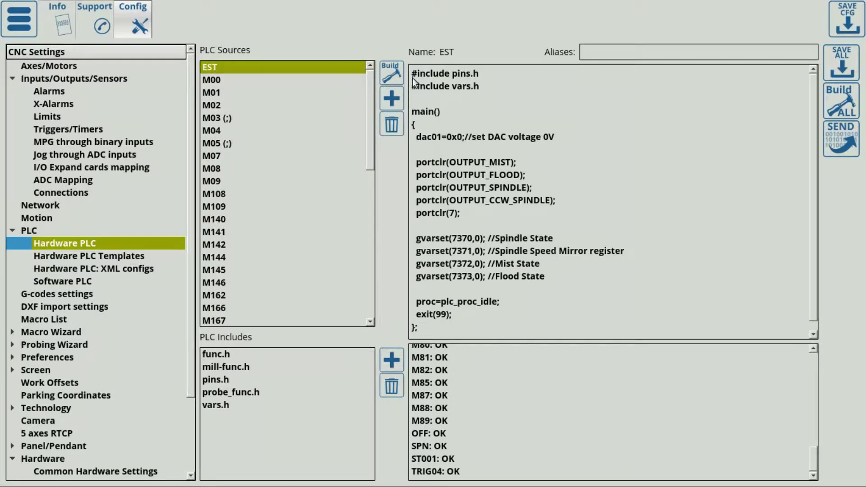
drag(412, 75, 515, 327)
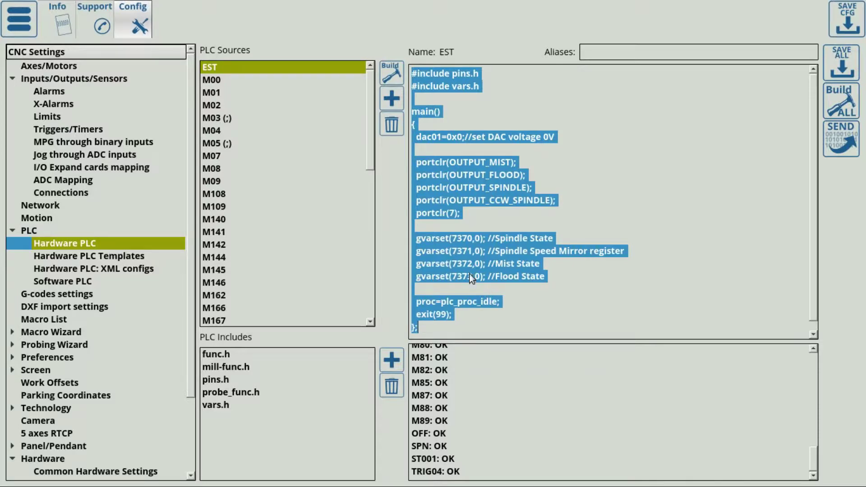
click(28, 28)
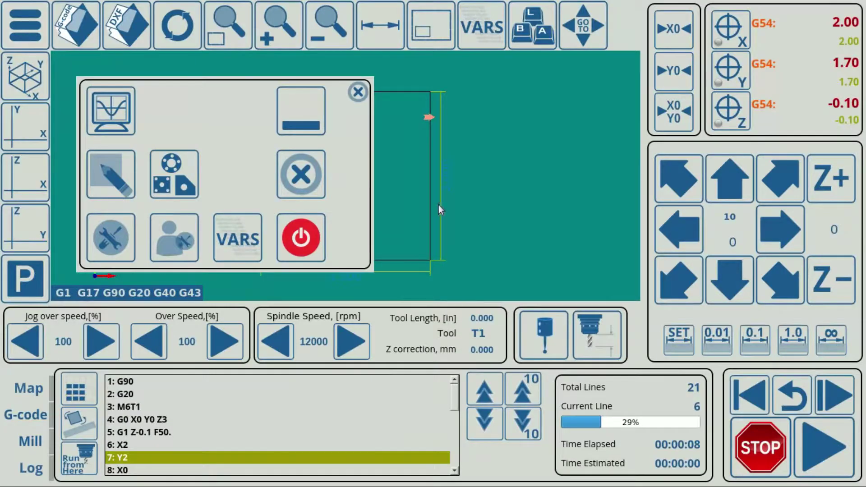
click(359, 92)
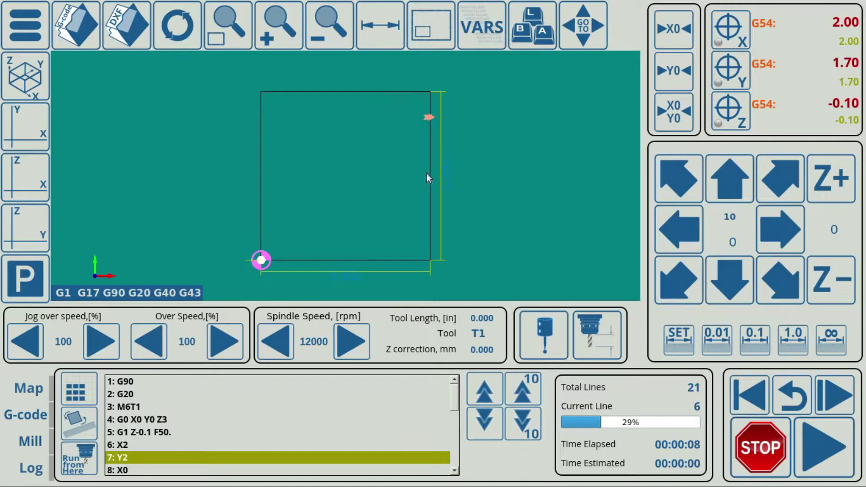